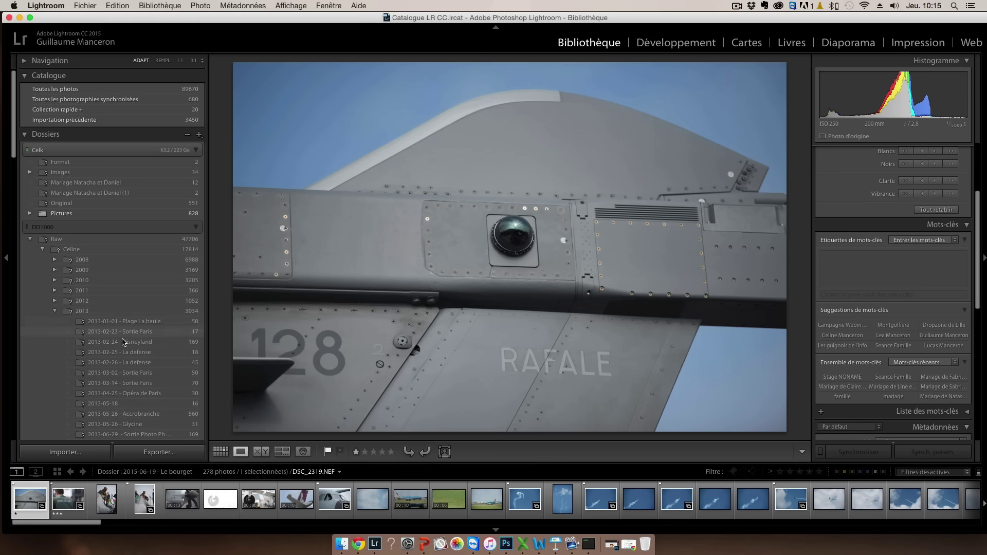
Hide the module picker bar and scroll the right panel up to Développement rapide
left_click(496, 30)
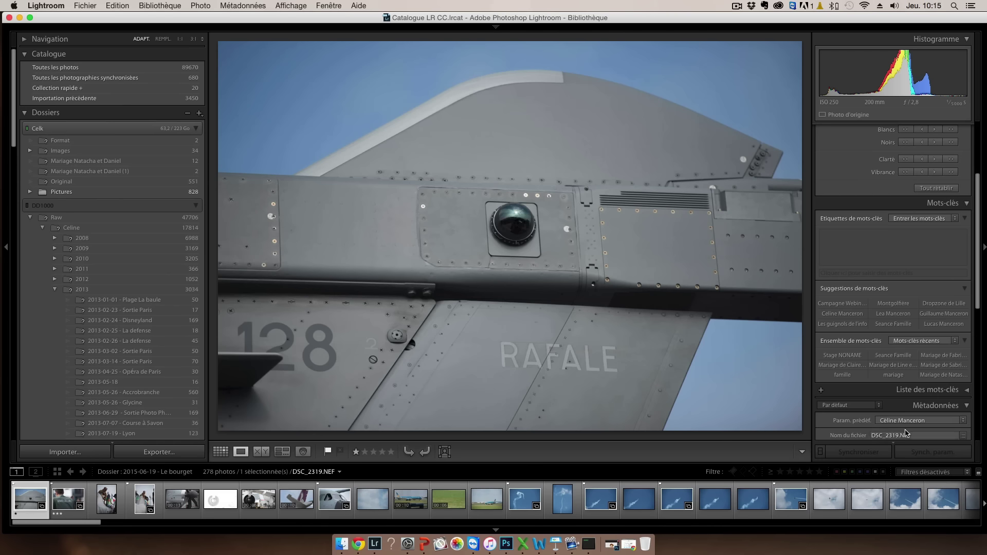
scroll(947, 302, "up", 5)
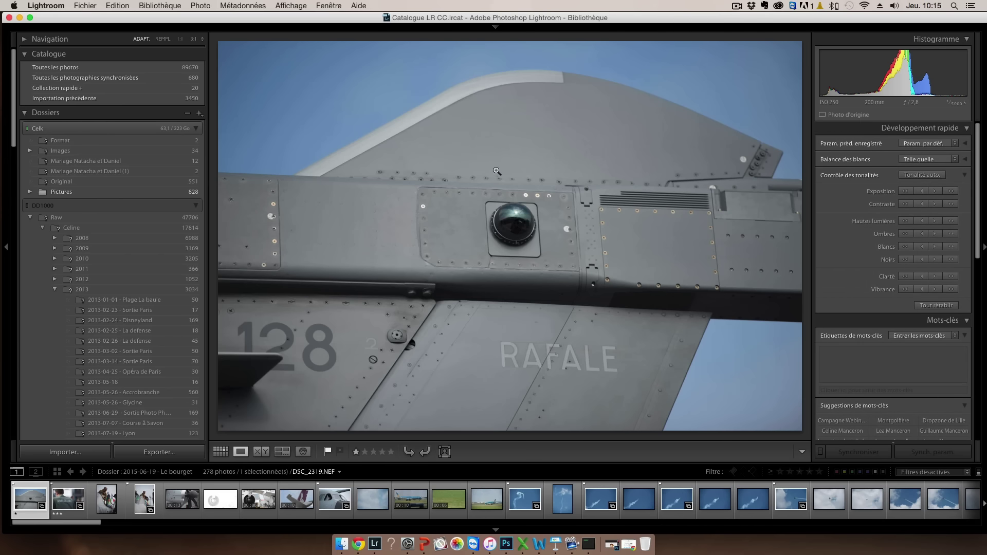
Hide the left panel, filmstrip and right panel to enlarge the Rafale photo
left_click(7, 248)
left_click(496, 529)
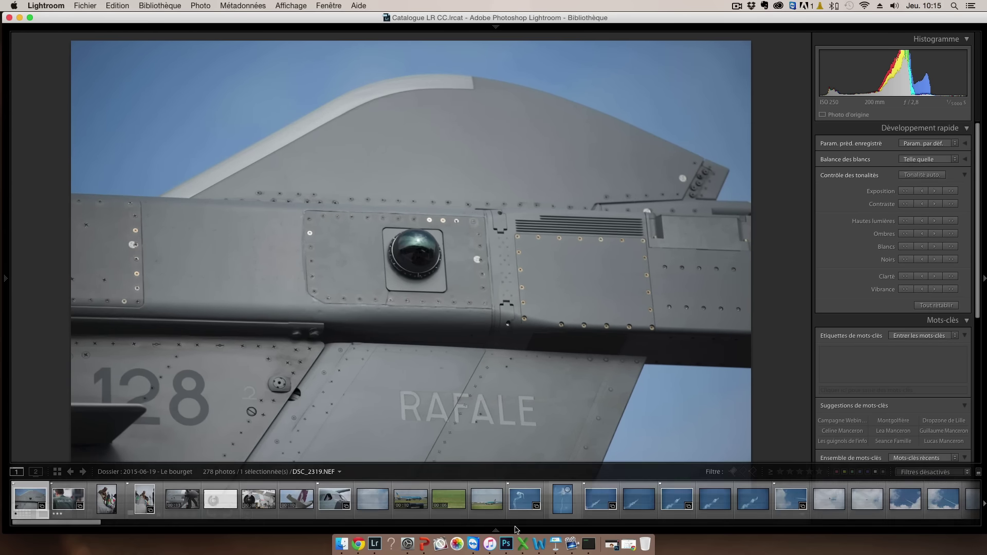
left_click(983, 278)
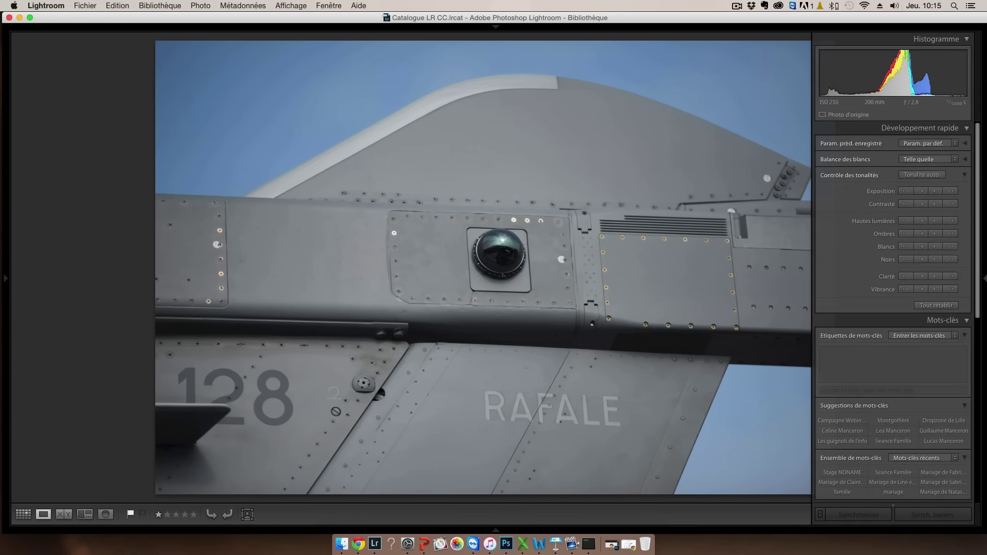
left_click(771, 542)
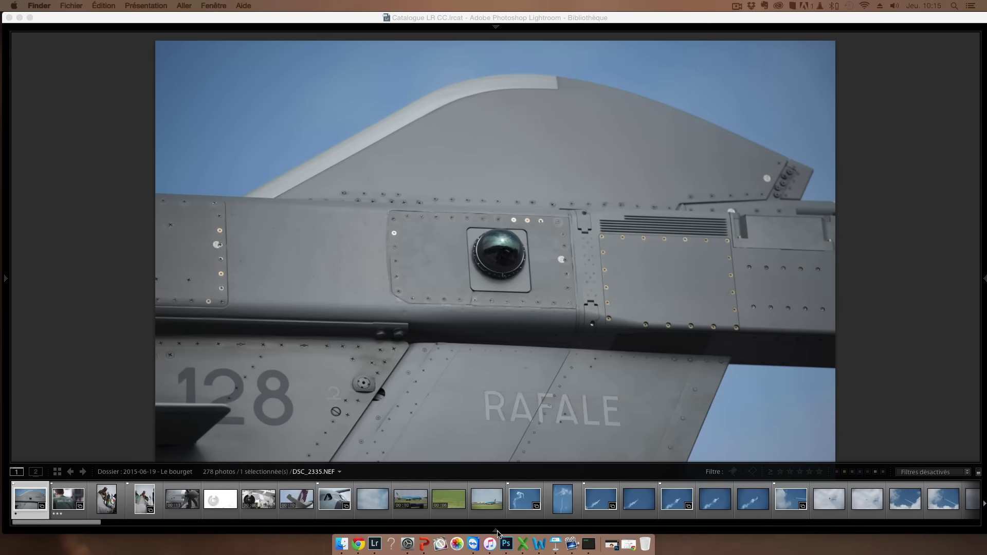
left_click(500, 534)
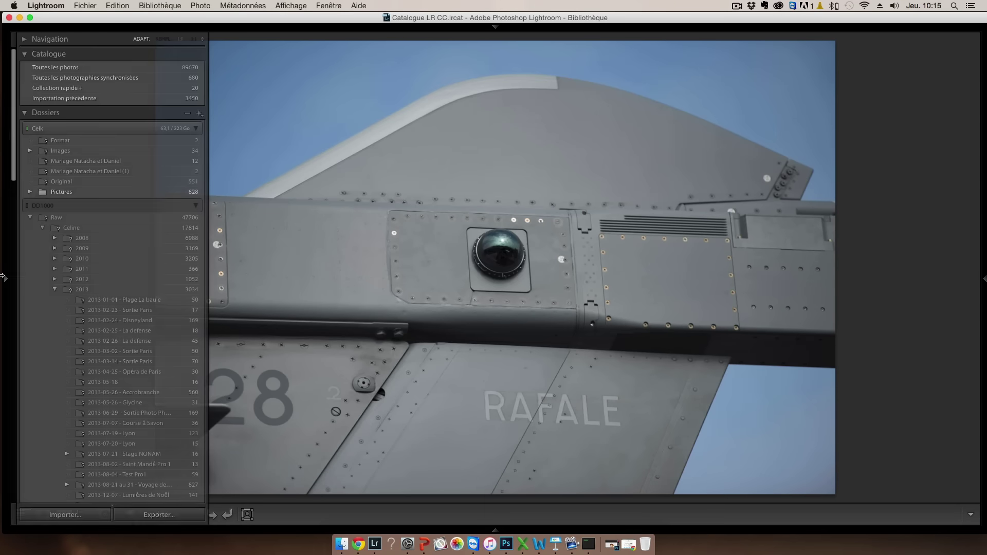
Reshow the left panel, right panel and filmstrip, then hide the left panel again
left_click(5, 278)
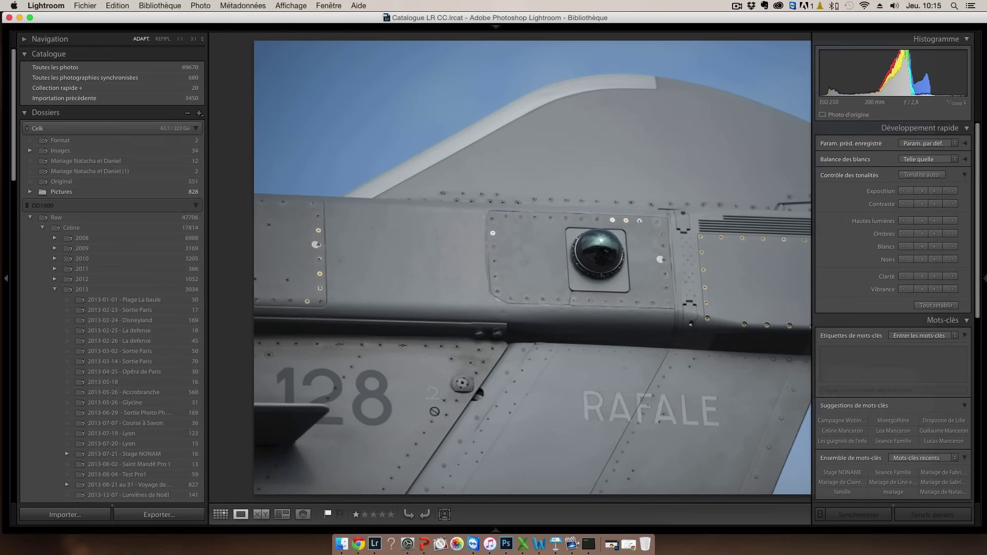
left_click(984, 279)
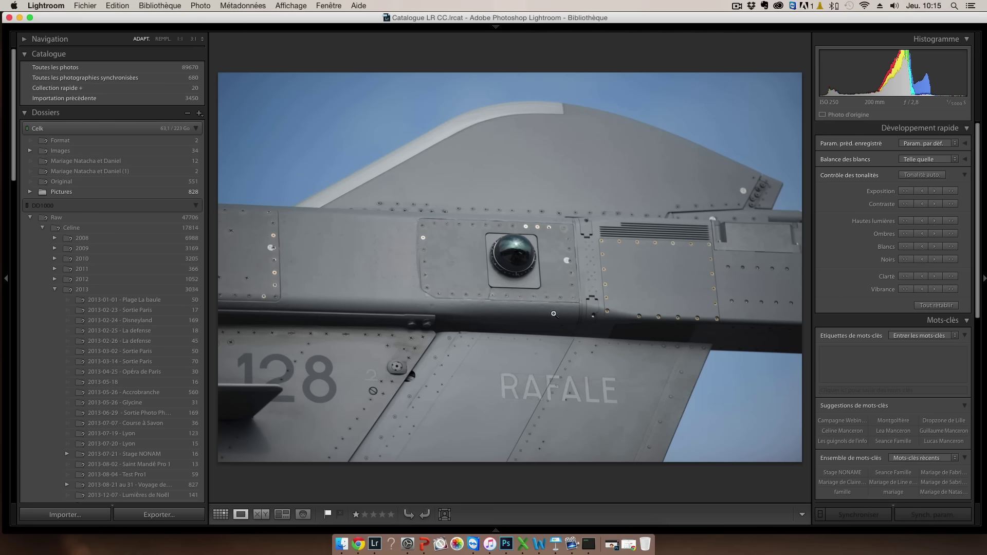
left_click(499, 532)
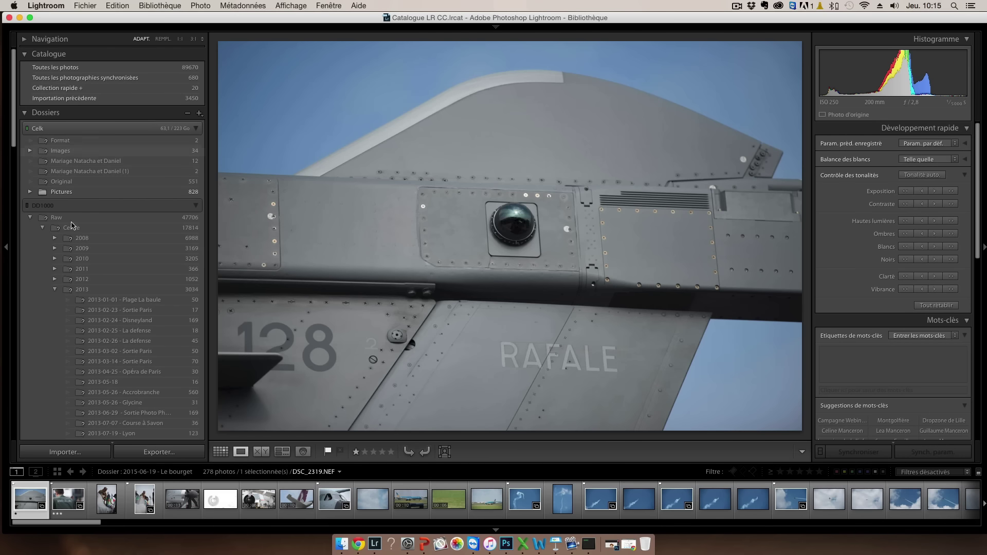
left_click(6, 248)
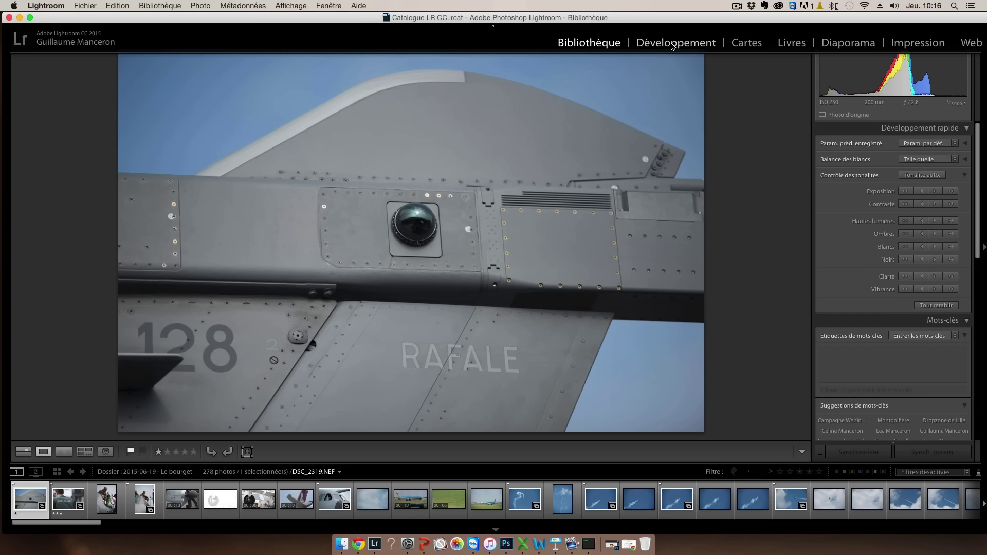
Open the Rafale photo in Développement, hide the top panel with F5, and browse the right-panel sections
left_click(673, 45)
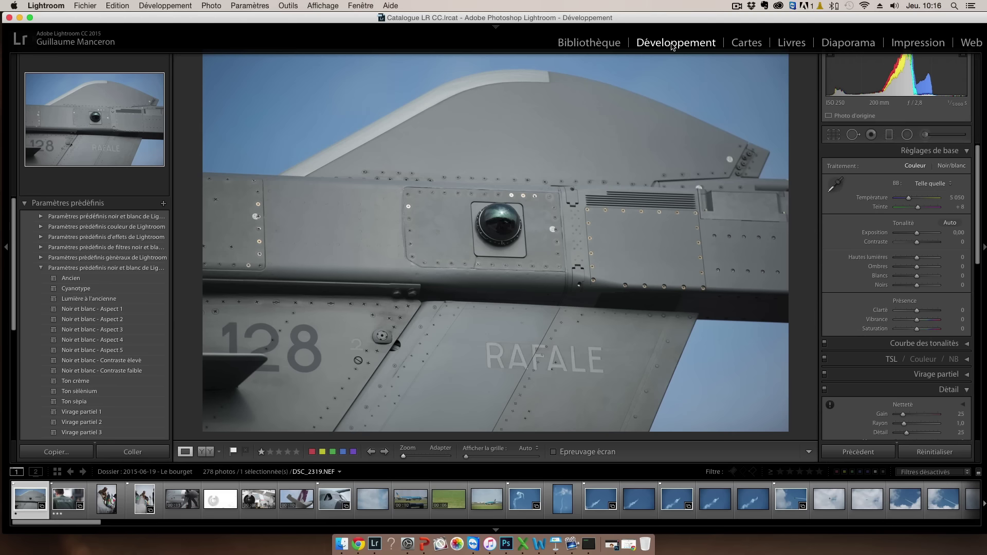
key("F5")
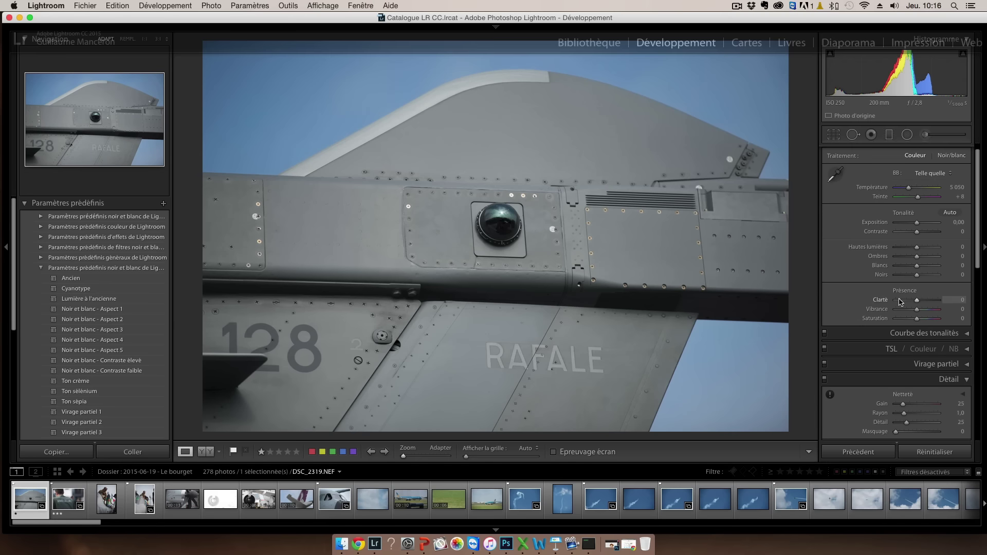
scroll(896, 332, "down", 2)
scroll(886, 334, "down", 2)
scroll(885, 333, "down", 5)
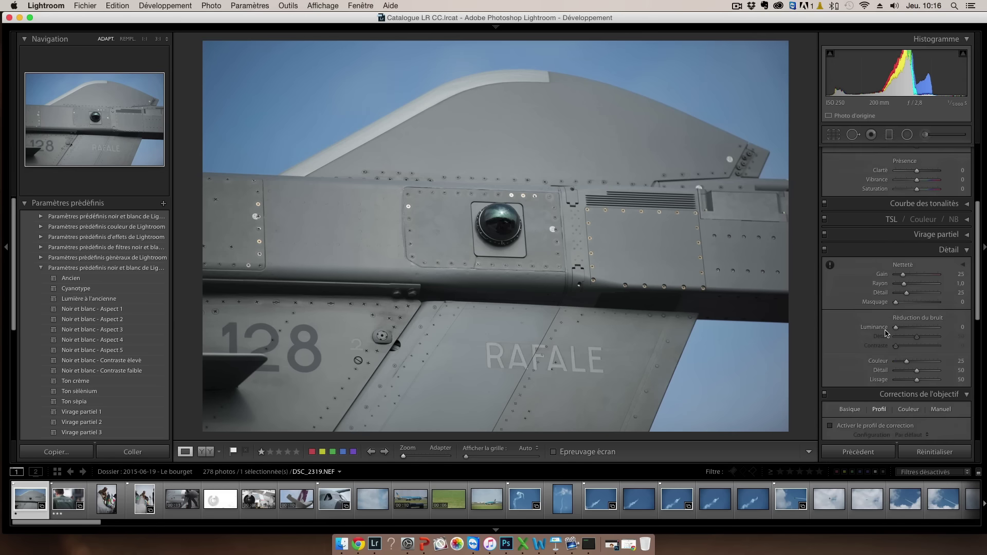
scroll(886, 333, "down", 5)
scroll(886, 333, "up", 5)
scroll(886, 334, "up", 5)
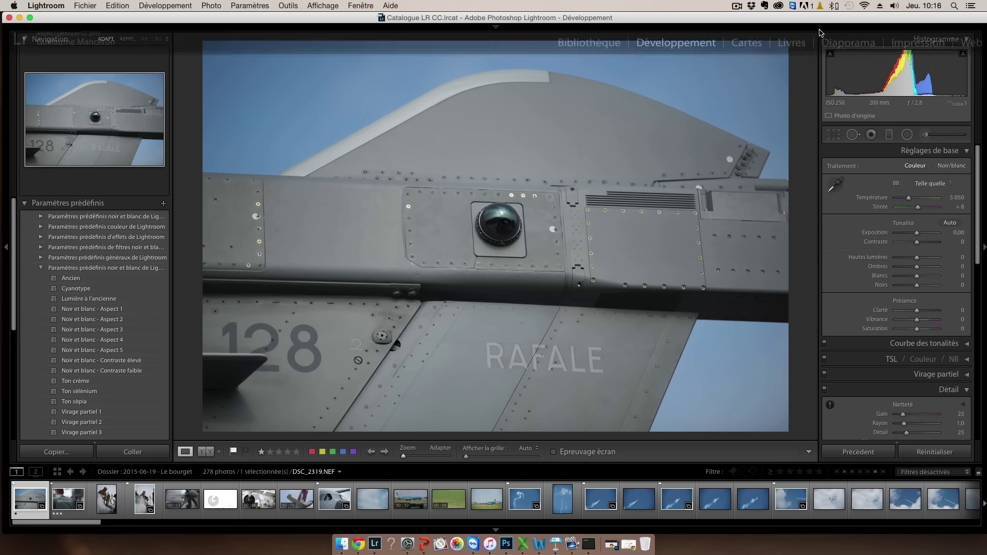
Switch to the Cartes module to show the world map with its marker legend
left_click(744, 43)
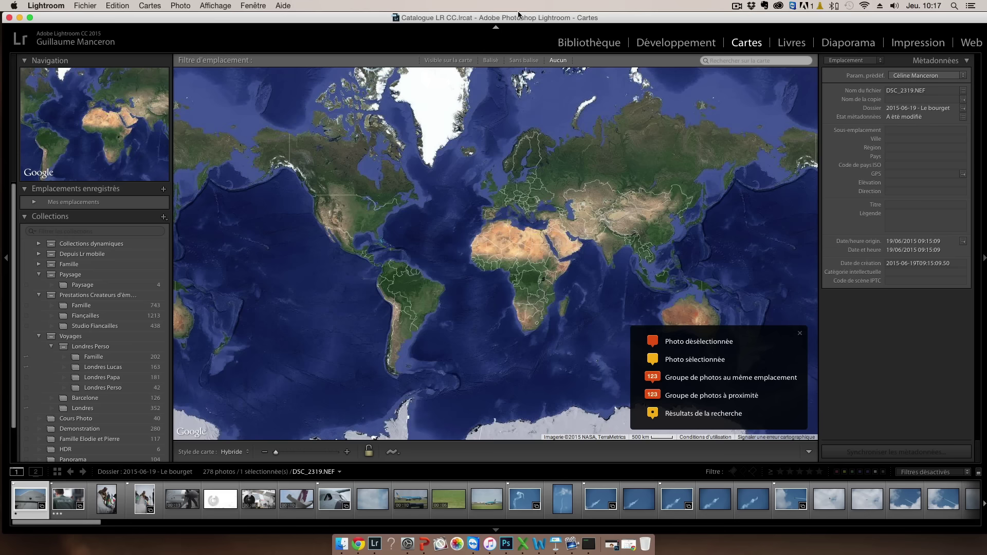
Switch to the Livres module and scroll up through the 240-page landscape book spreads
left_click(794, 47)
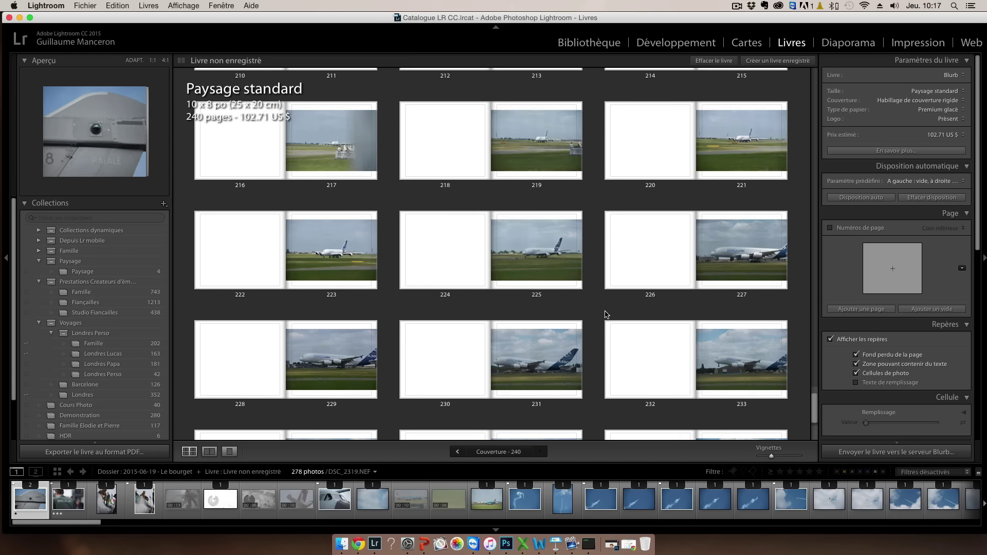
scroll(606, 314, "up", 2)
scroll(605, 315, "up", 2)
scroll(606, 315, "up", 2)
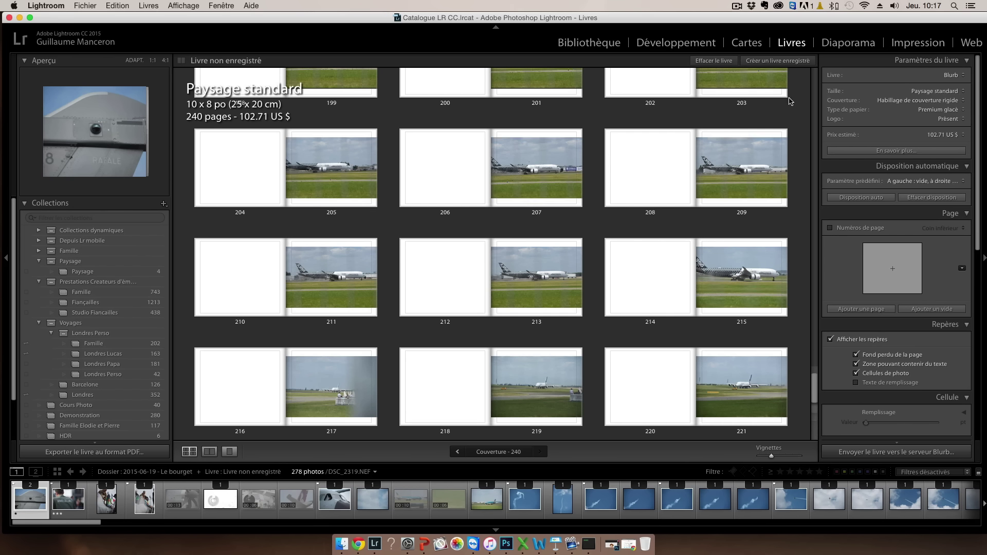
Switch to the Diaporama module, showing the 278-slide show opening on the Rafale photo
left_click(850, 46)
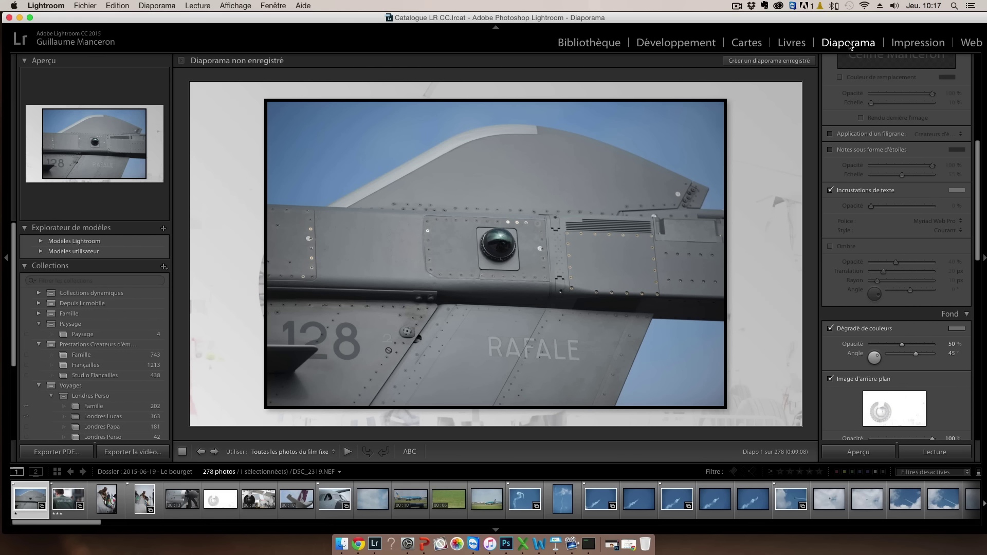
Return to the Bibliothèque (Library) module
left_click(604, 47)
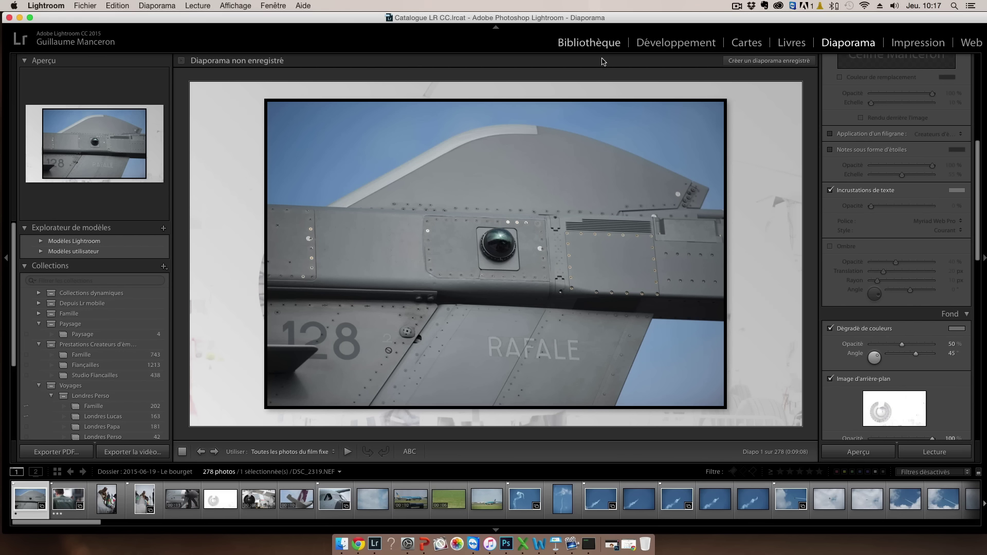